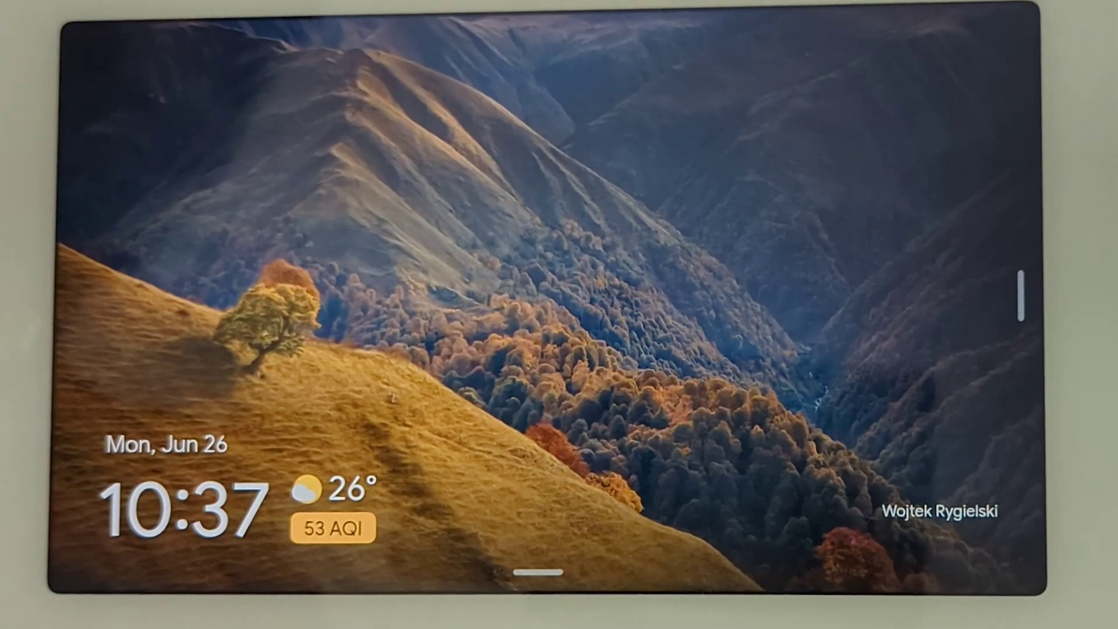
Open the Nest Hub's Bluetooth settings from the quick settings tray.
{"action": "left_click_drag", "start_coordinate": [537, 594], "coordinate": [537, 350]}
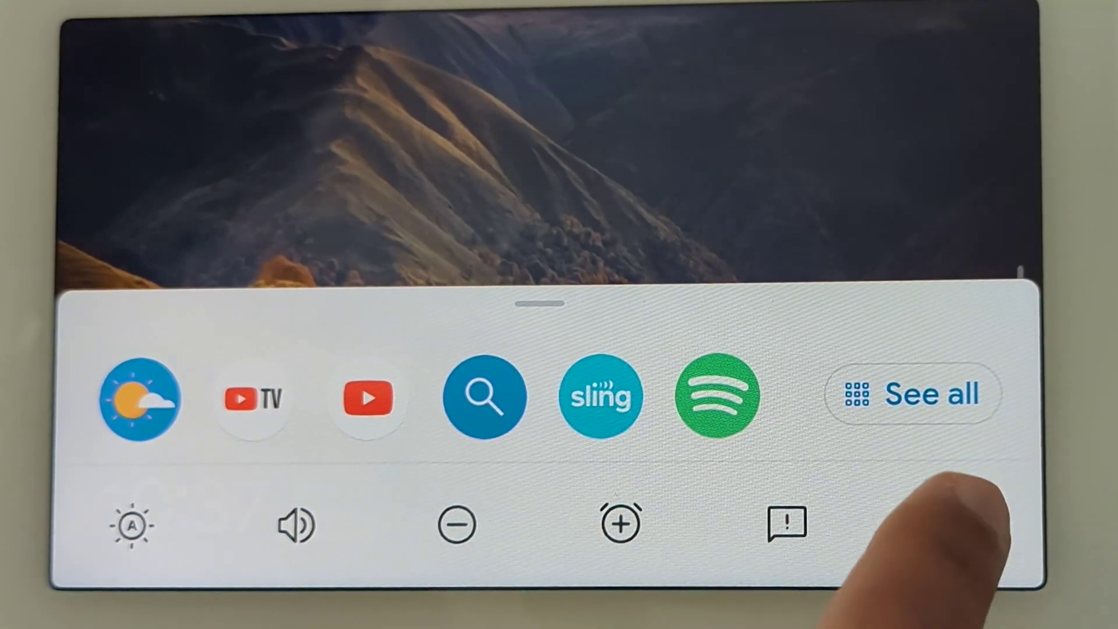
{"action": "left_click", "coordinate": [952, 524]}
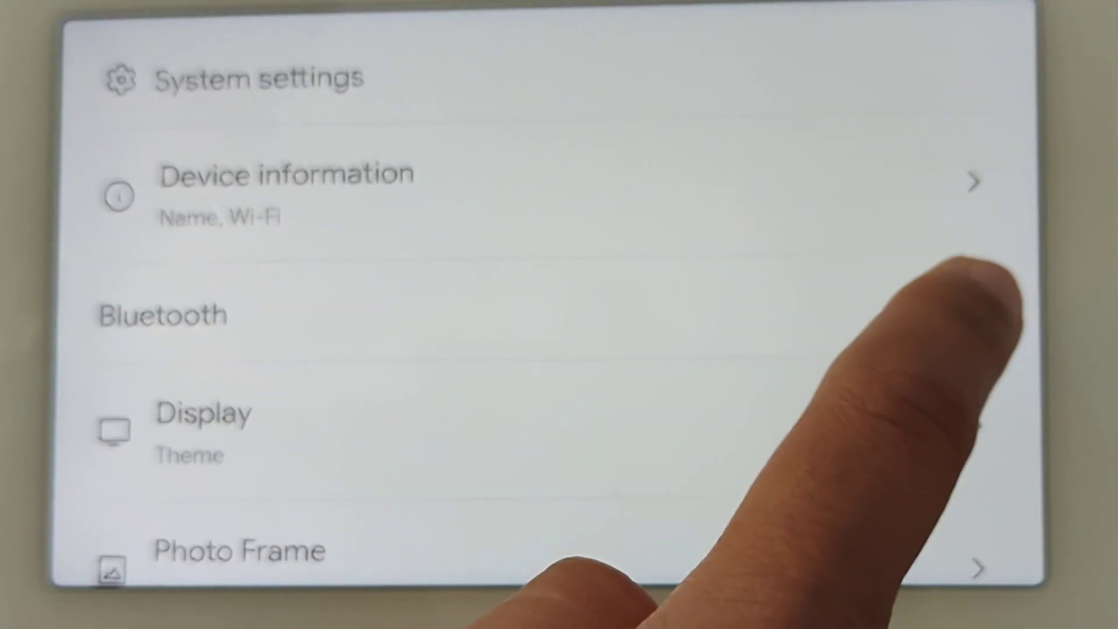
{"action": "left_click", "coordinate": [970, 306]}
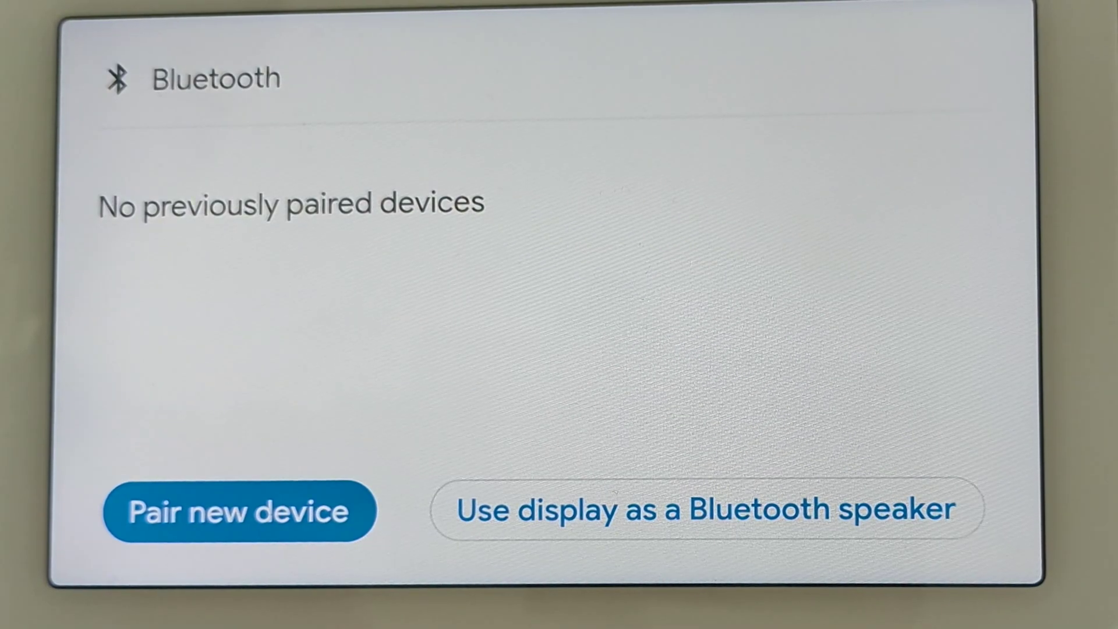
Scan for new devices and pair the Nest Hub with the SRS-XB12 speaker.
{"action": "left_click", "coordinate": [239, 511]}
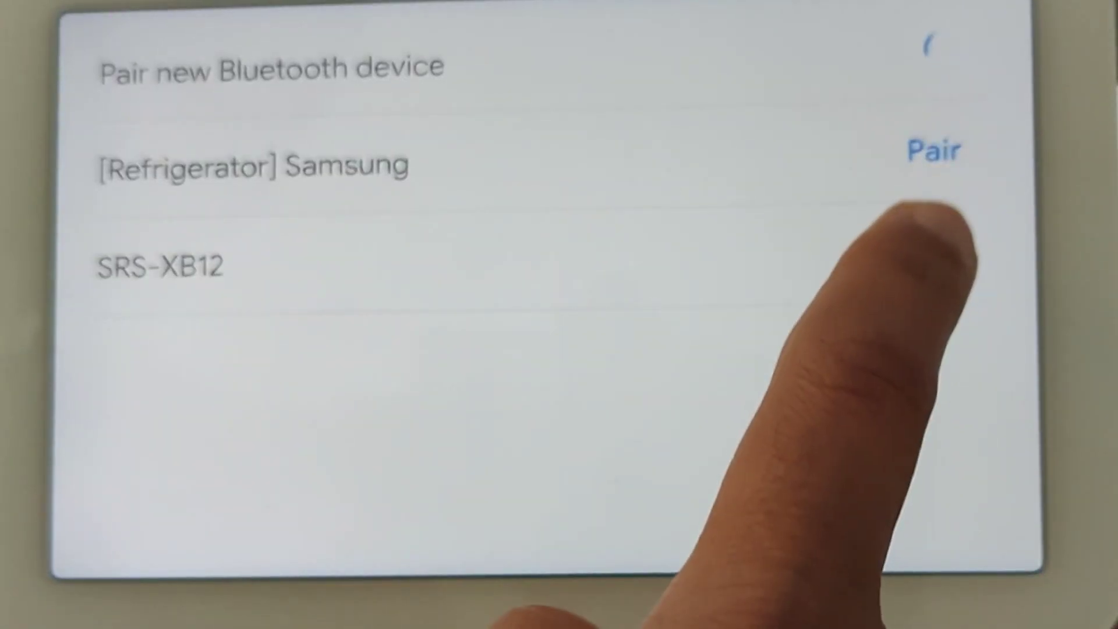
{"action": "left_click", "coordinate": [936, 252]}
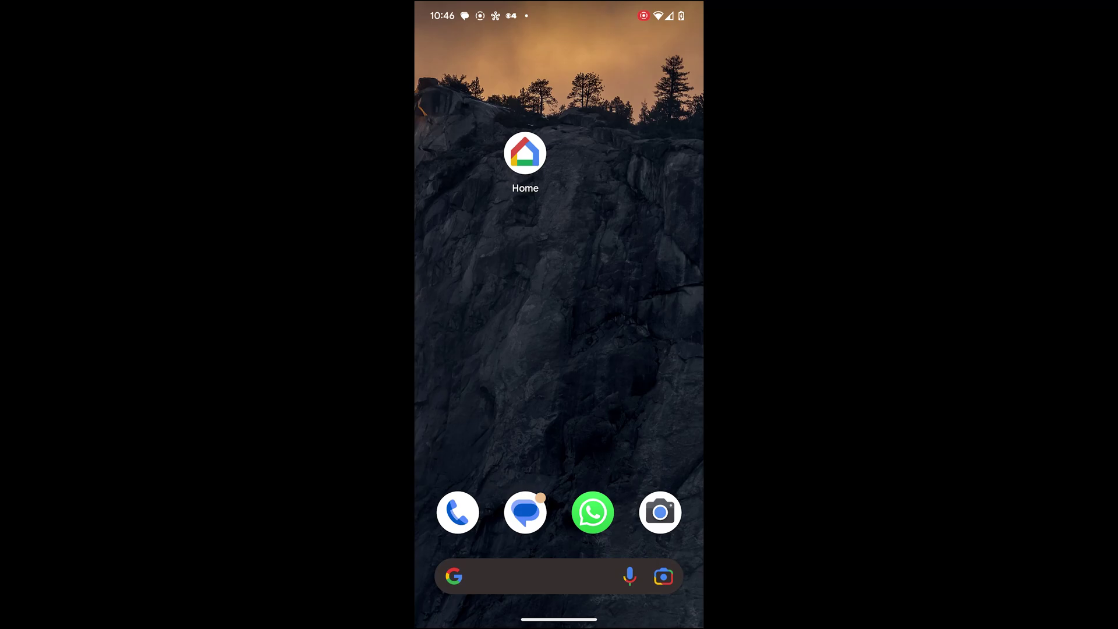
Open the Living Room display's page from the Google Home device list.
{"action": "left_click", "coordinate": [525, 153]}
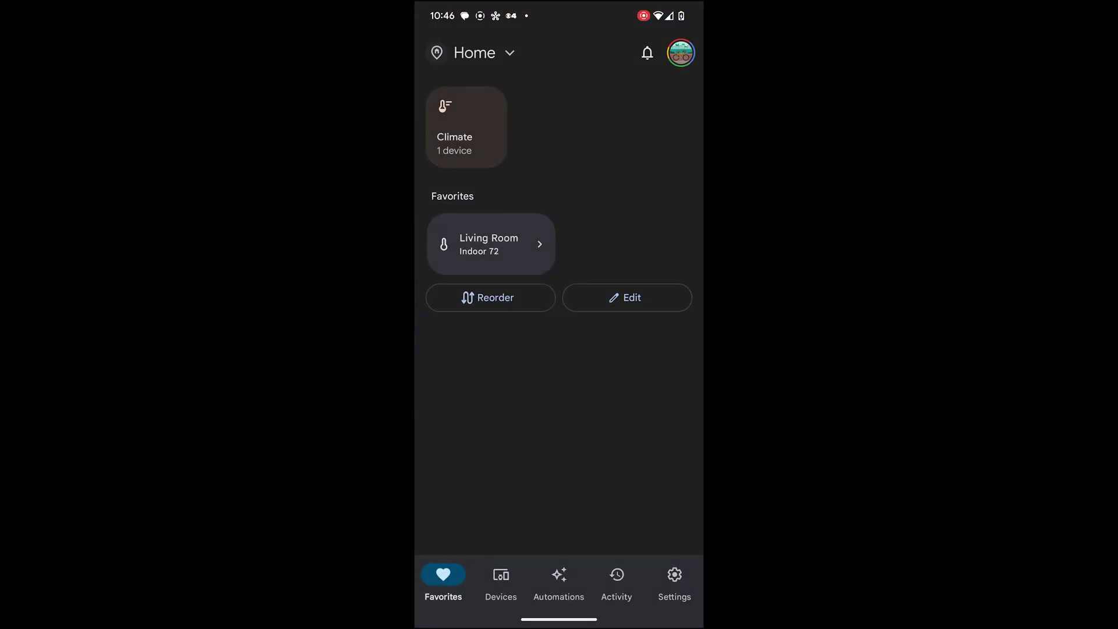
{"action": "left_click", "coordinate": [501, 581]}
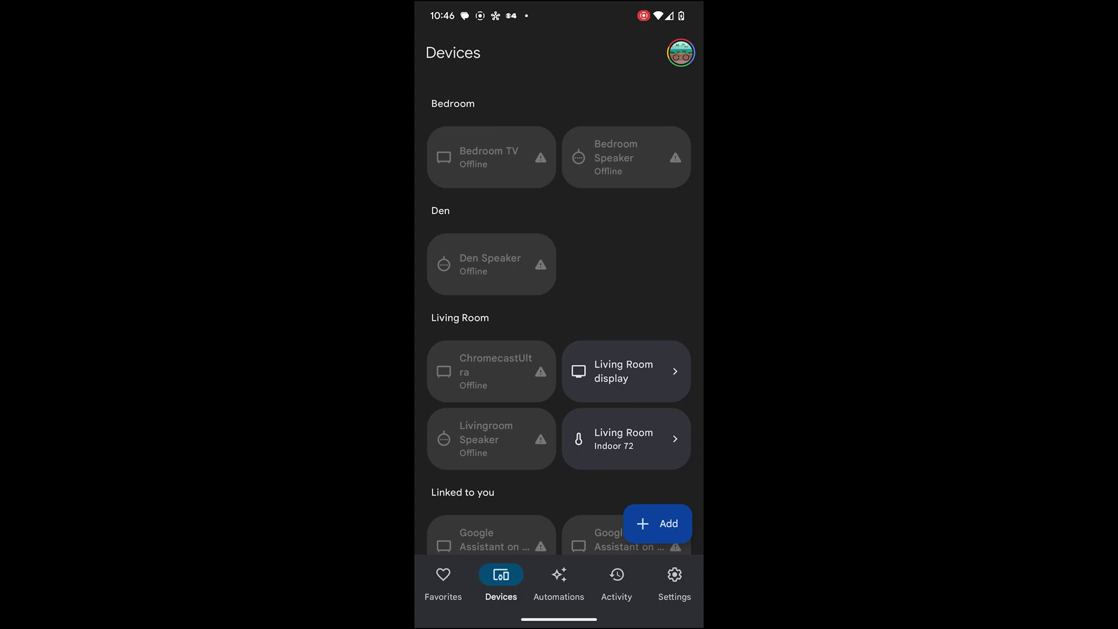
{"action": "left_click", "coordinate": [626, 371]}
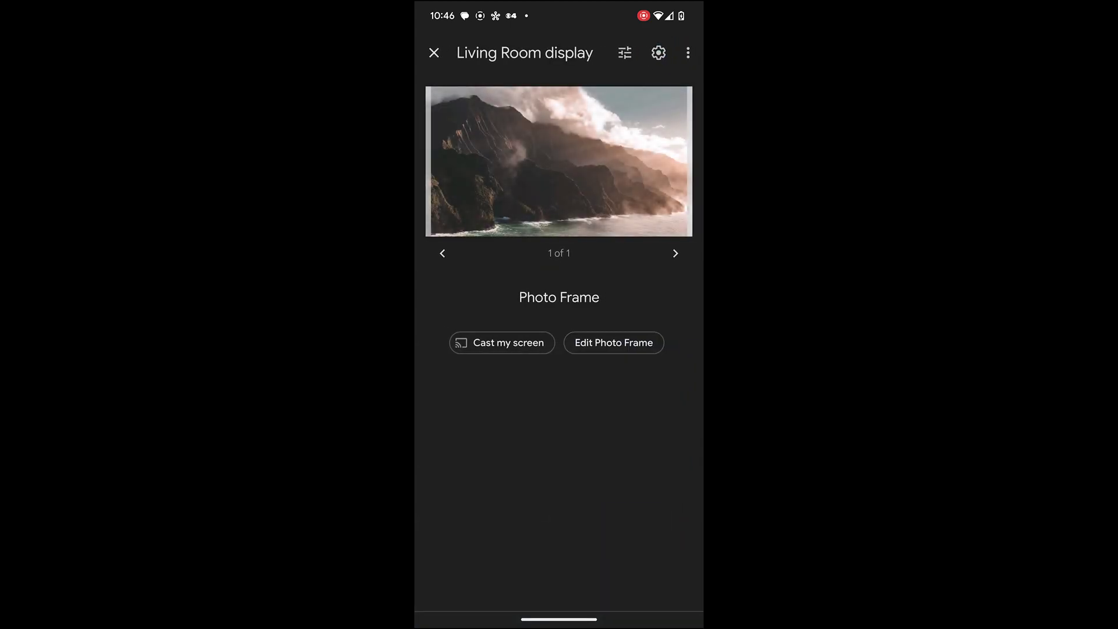
Start a Bluetooth speaker scan from the display's Audio default music speaker setting.
{"action": "left_click", "coordinate": [659, 53]}
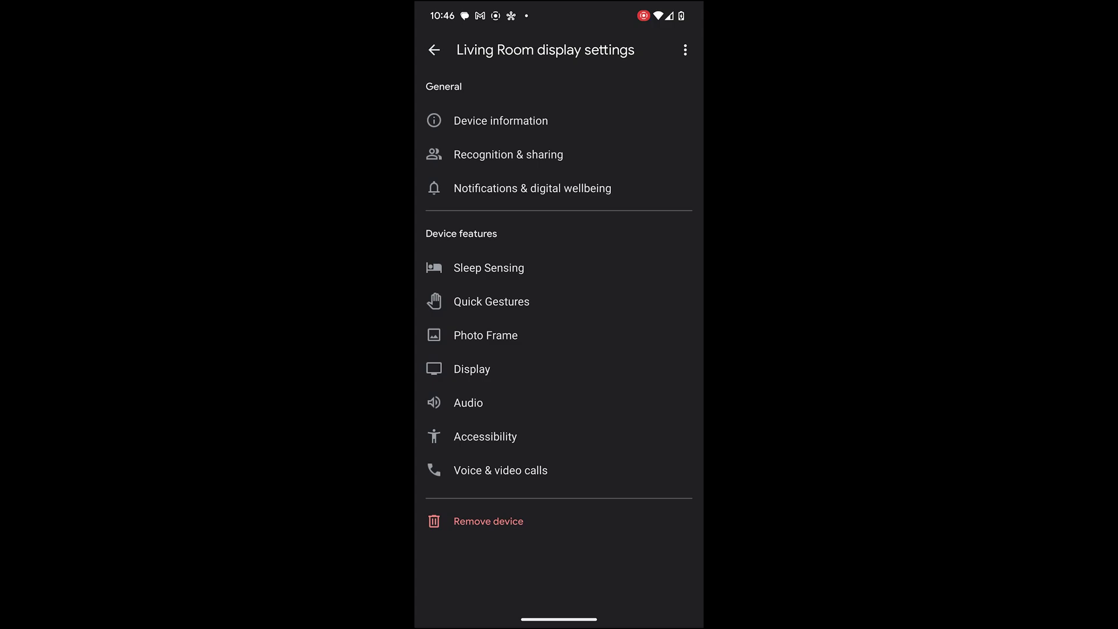
{"action": "left_click", "coordinate": [468, 403]}
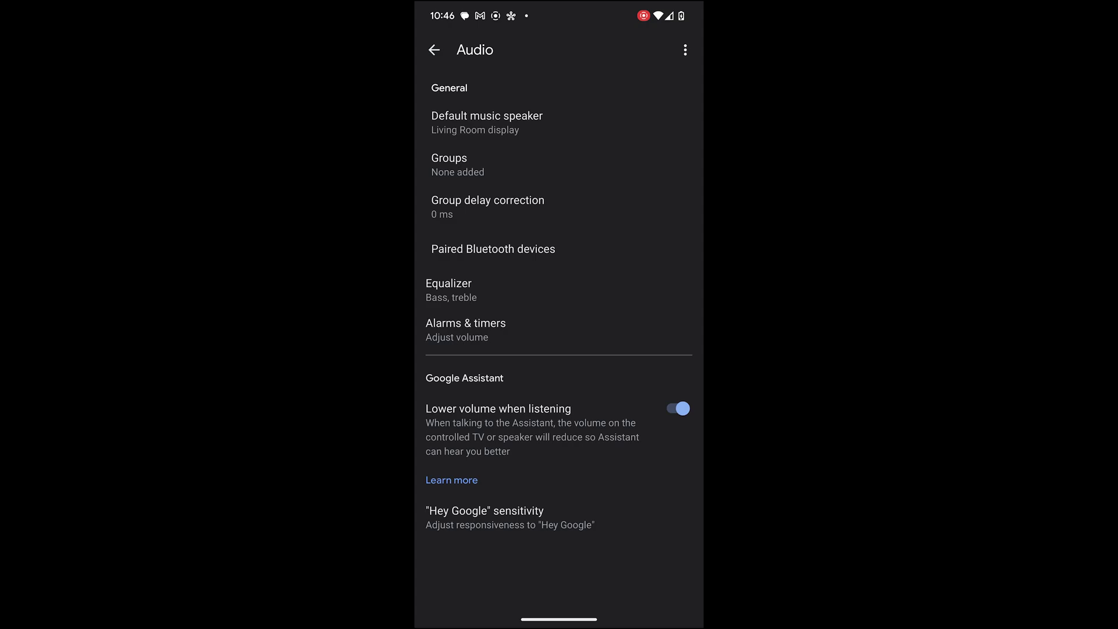
{"action": "left_click", "coordinate": [487, 122]}
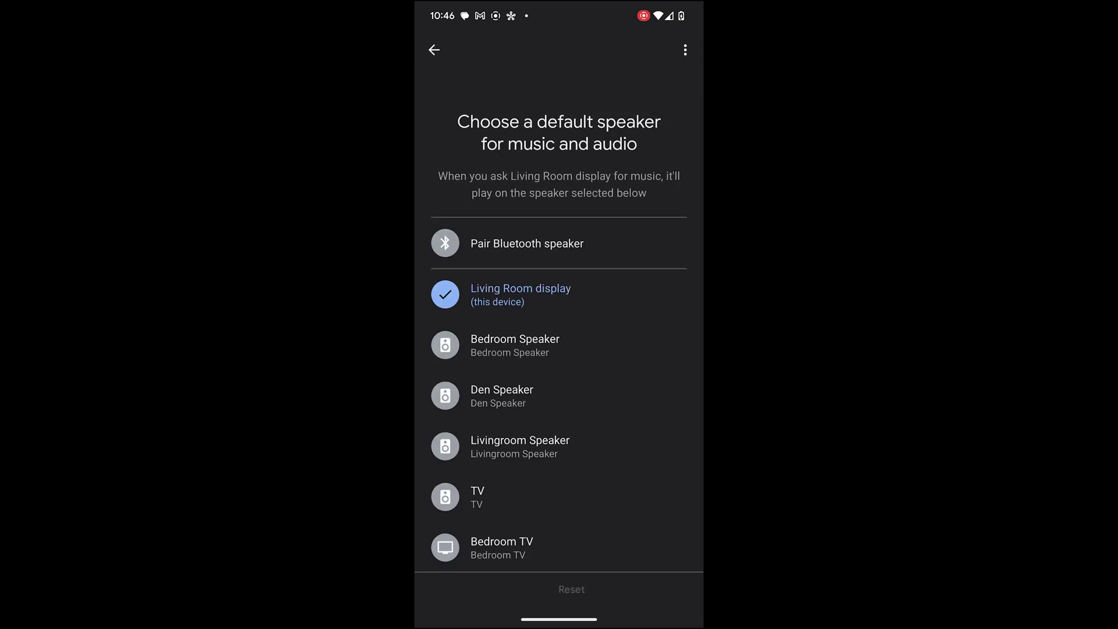
{"action": "left_click", "coordinate": [527, 243]}
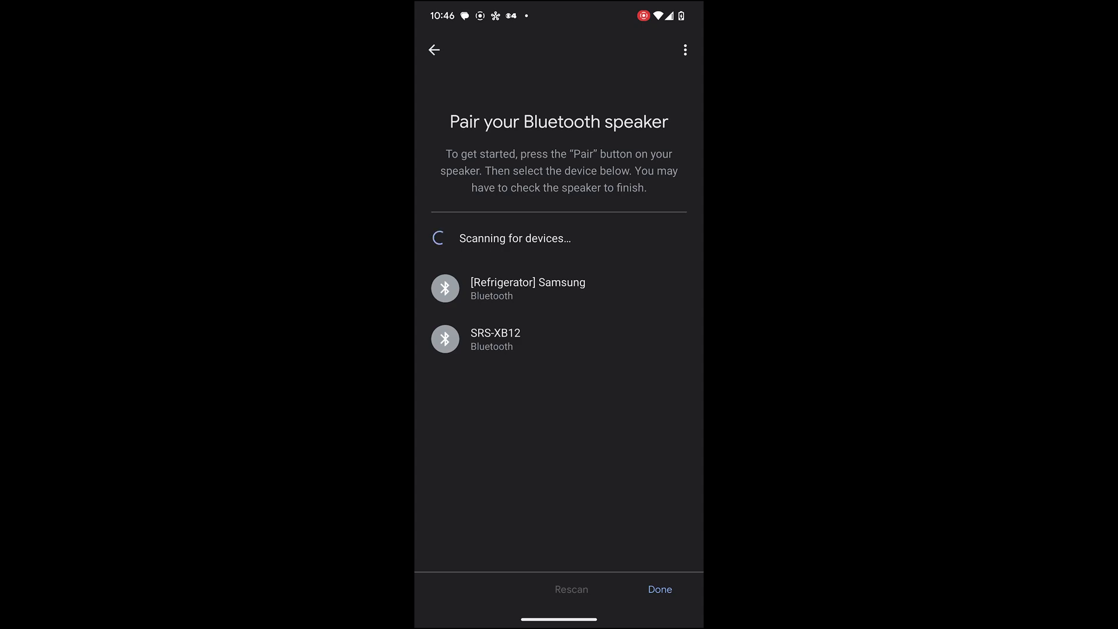
Choose SRS-XB12 from the scan results and finish with Done.
{"action": "left_click", "coordinate": [524, 340]}
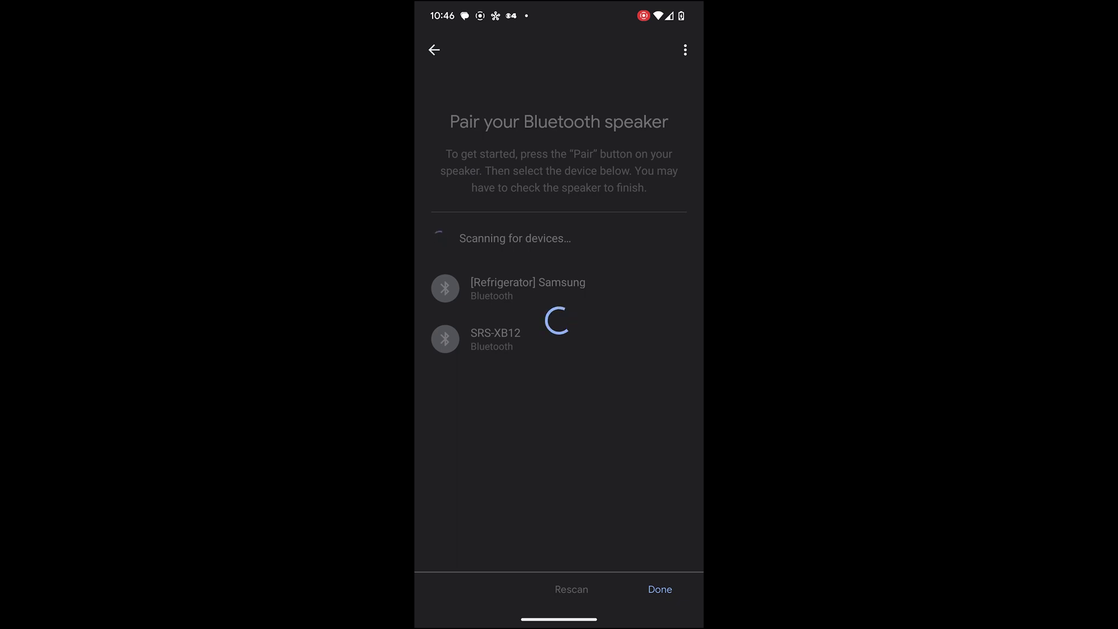
{"action": "left_click", "coordinate": [659, 589]}
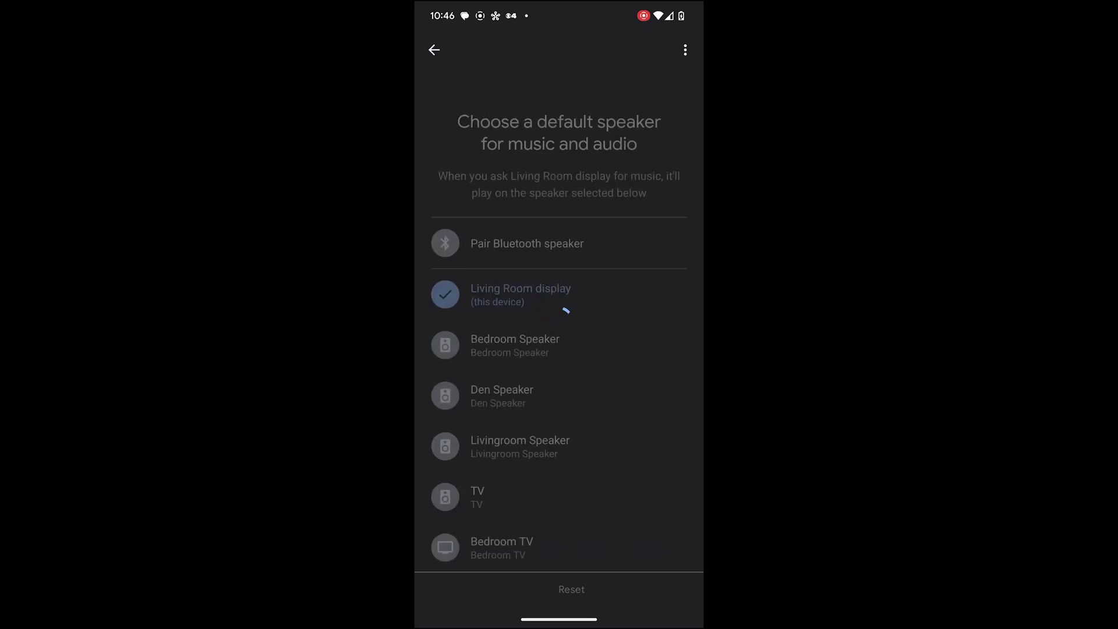